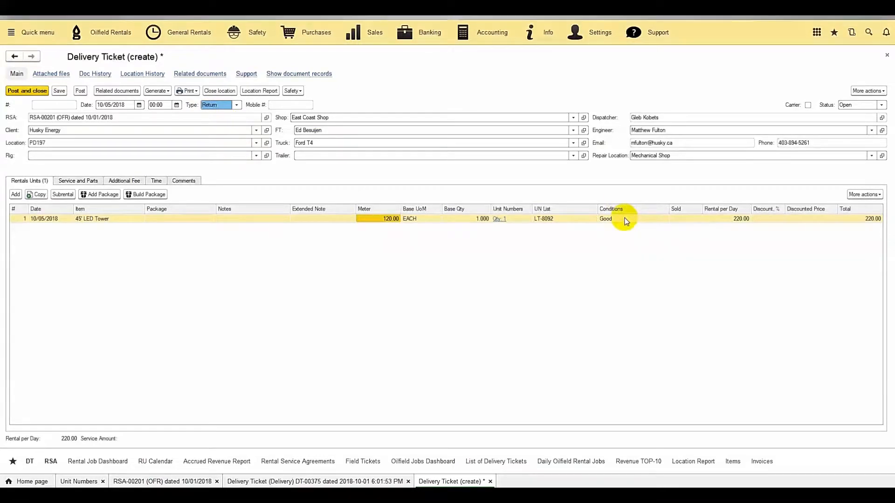
Step: Set the 45' LED Tower's condition to Need Repair on the return delivery ticket and post the ticket
{"action": "left_click", "coordinate": [626, 220]}
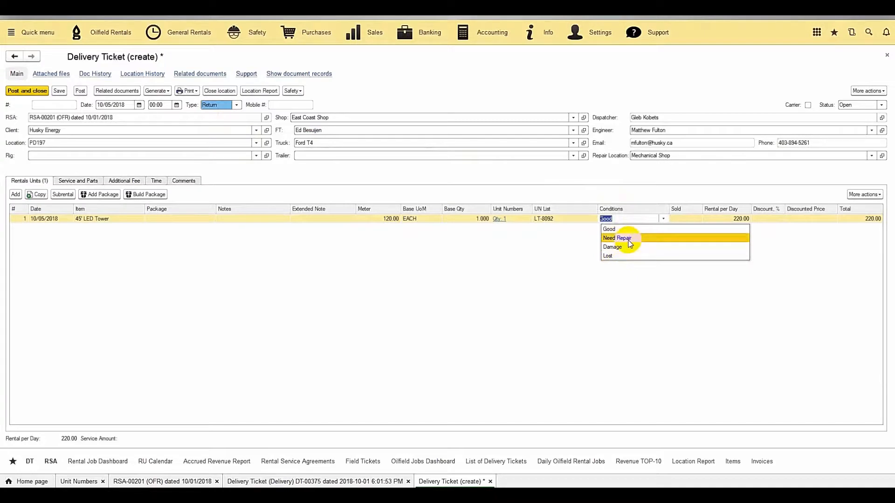
{"action": "left_click", "coordinate": [629, 239]}
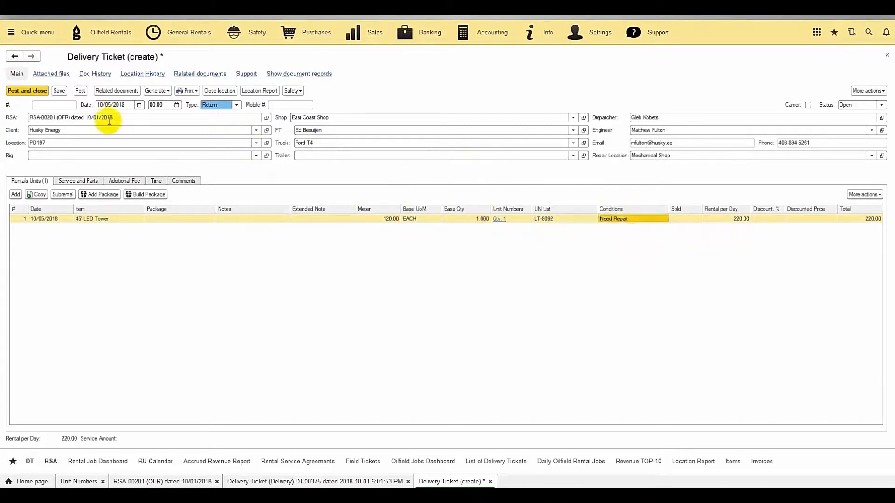
{"action": "left_click", "coordinate": [84, 94]}
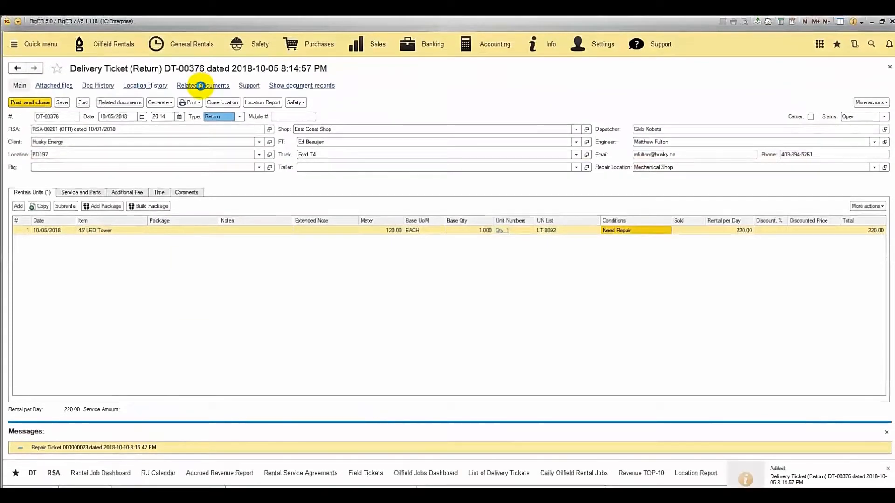
Step: Open the repair ticket related to the return delivery ticket and add a Labour service priced at 150
{"action": "left_click", "coordinate": [201, 86]}
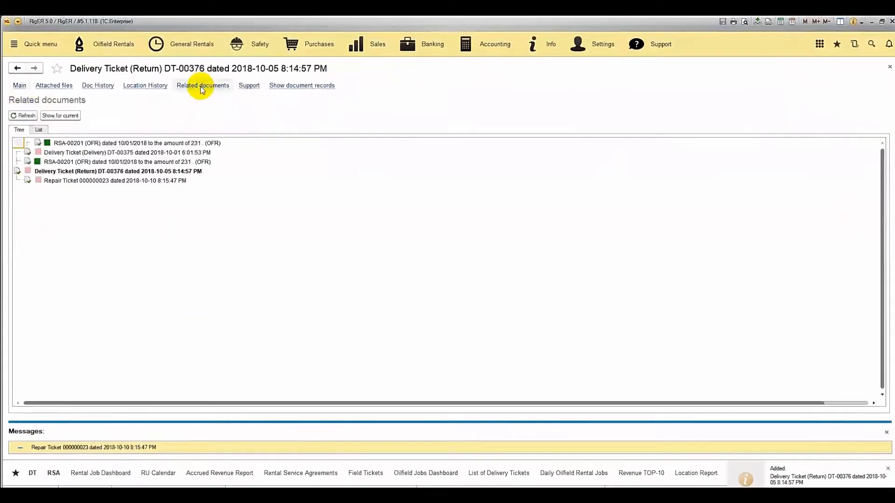
{"action": "double_click", "coordinate": [117, 180]}
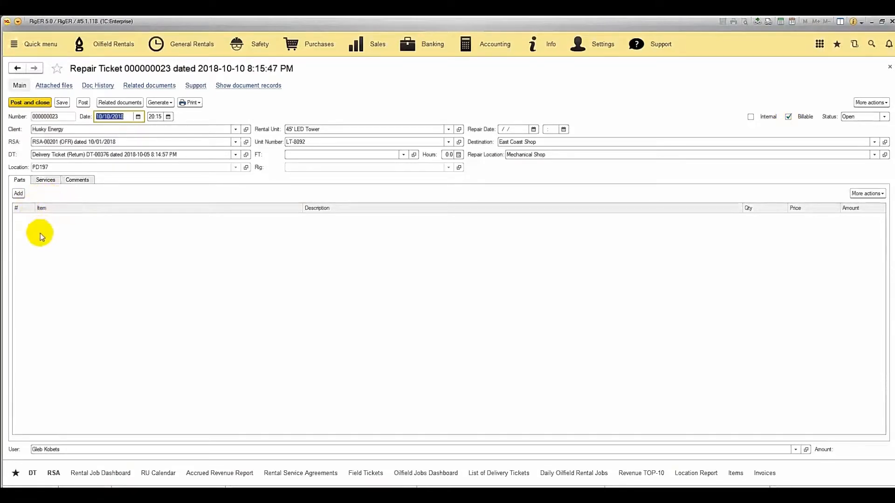
{"action": "left_click", "coordinate": [45, 180]}
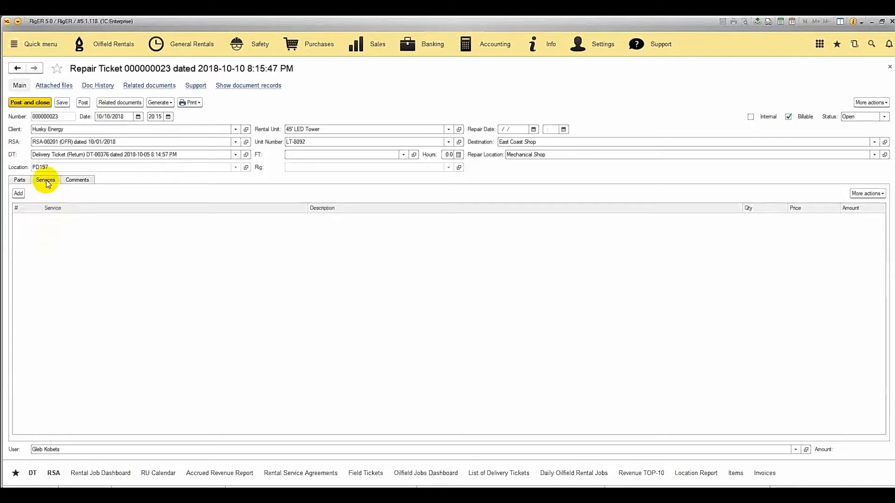
{"action": "left_click", "coordinate": [814, 222]}
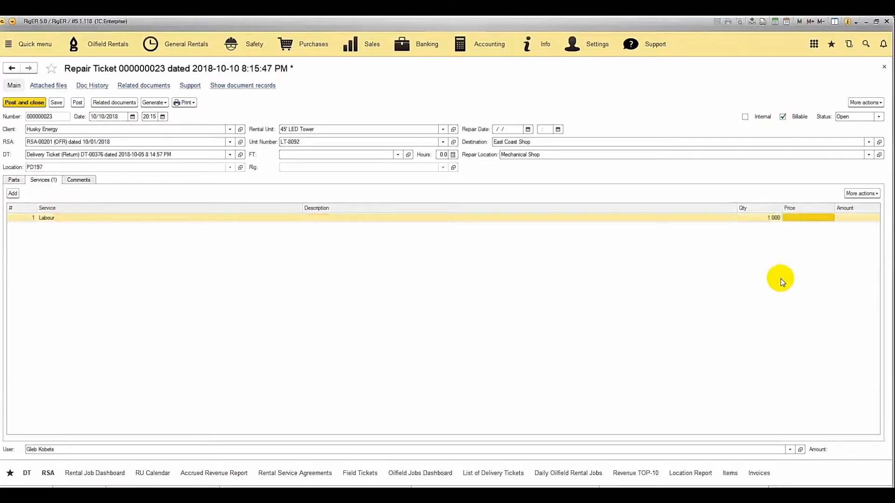
{"action": "type", "text": "150"}
{"action": "key", "text": "Return"}
Step: Choose the technician (FT) for the repair ticket and set the ticket's date to 10/06/2018
{"action": "left_click", "coordinate": [20, 181]}
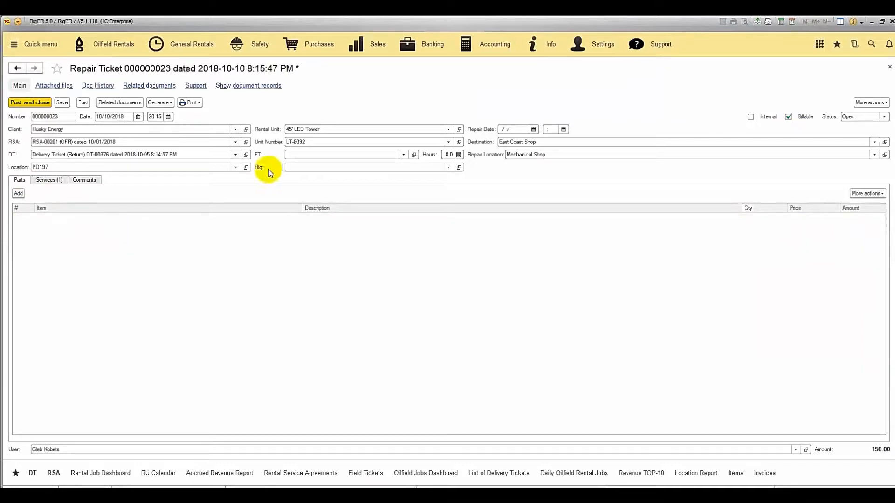
{"action": "left_click", "coordinate": [299, 155]}
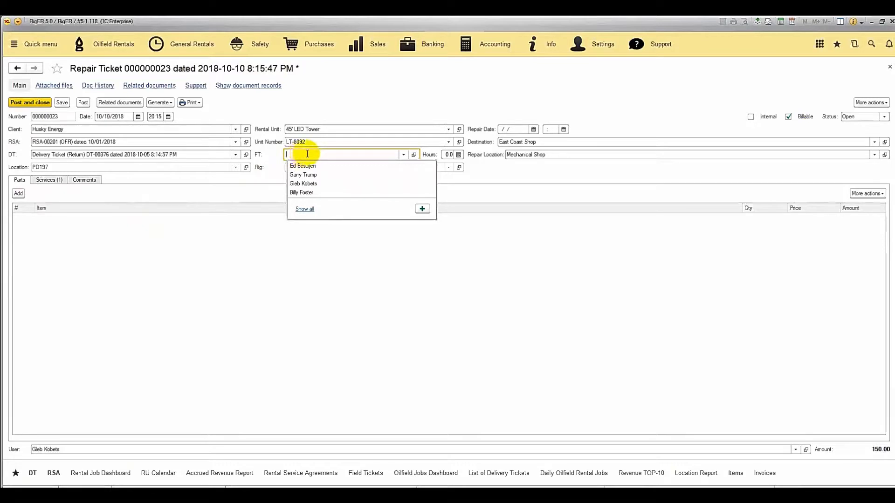
{"action": "left_click", "coordinate": [320, 176]}
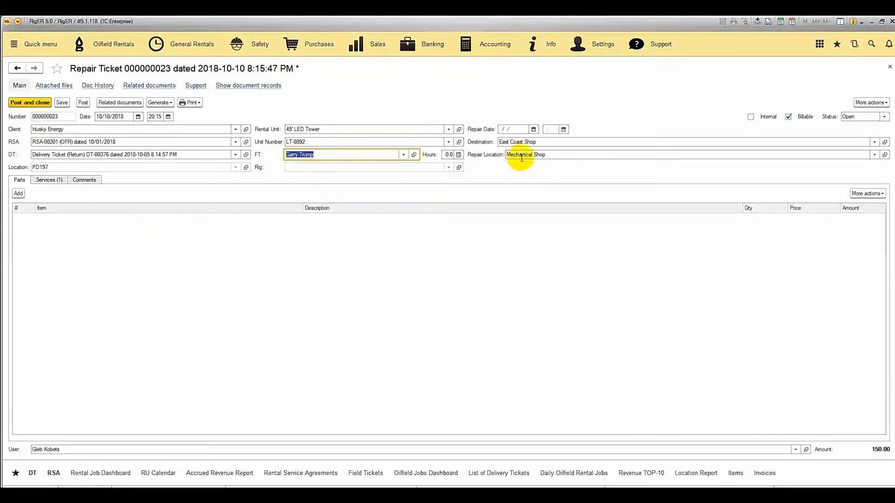
{"action": "left_click", "coordinate": [139, 117]}
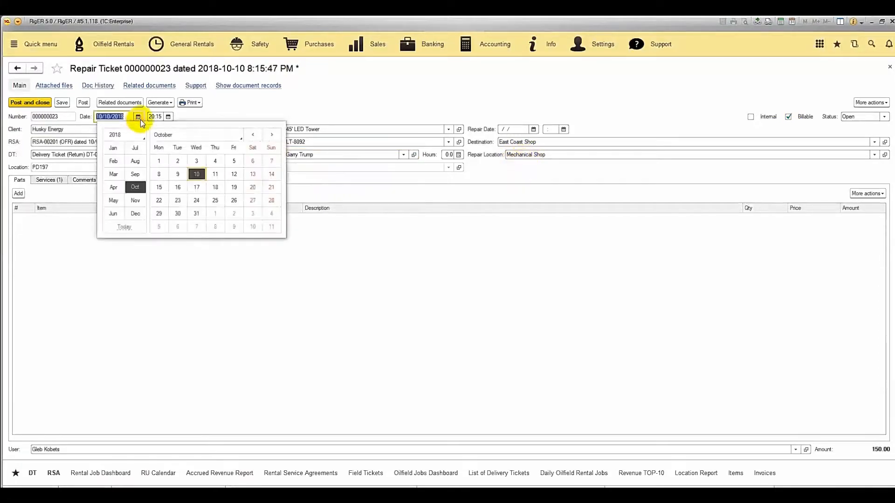
{"action": "left_click", "coordinate": [252, 161]}
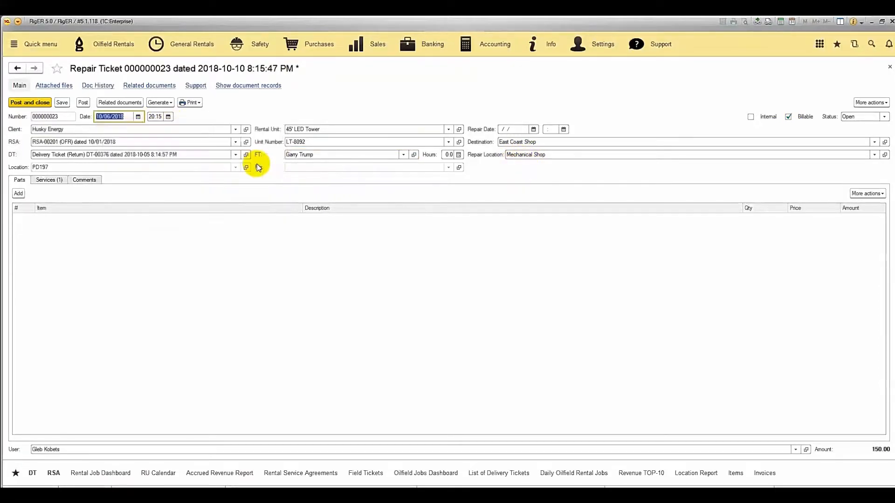
{"action": "left_click", "coordinate": [318, 264]}
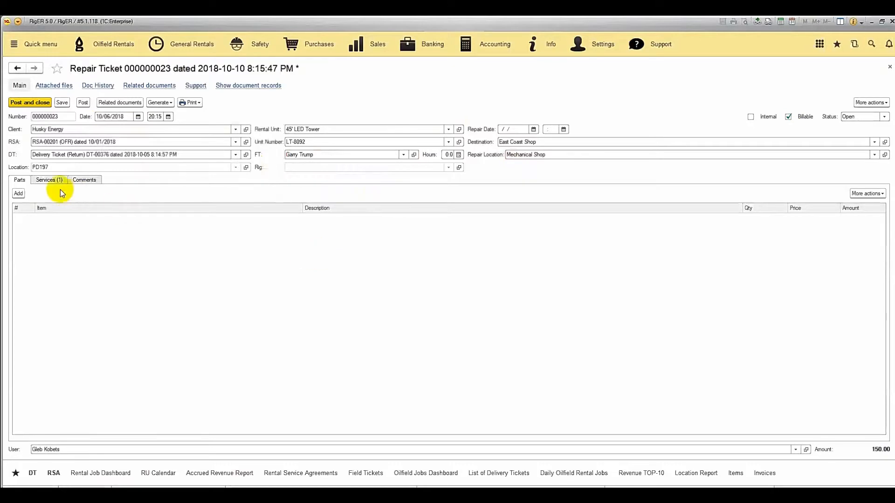
Step: Set the repair date to 10/07/2018 at 21:00 and post the repair ticket
{"action": "left_click", "coordinate": [49, 180]}
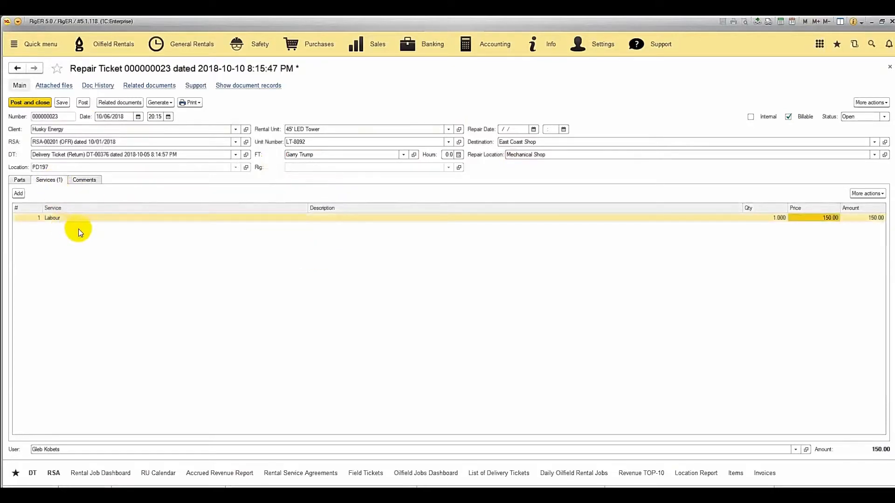
{"action": "left_click", "coordinate": [82, 181]}
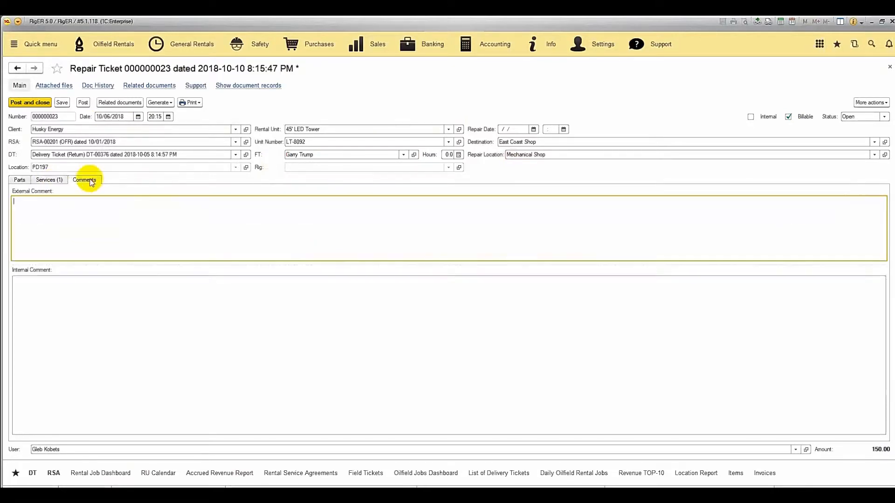
{"action": "left_click", "coordinate": [53, 180]}
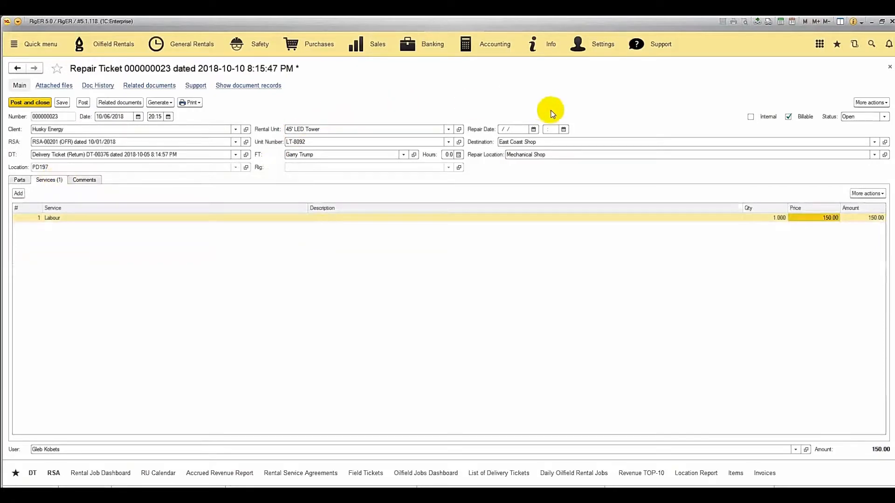
{"action": "left_click", "coordinate": [564, 130]}
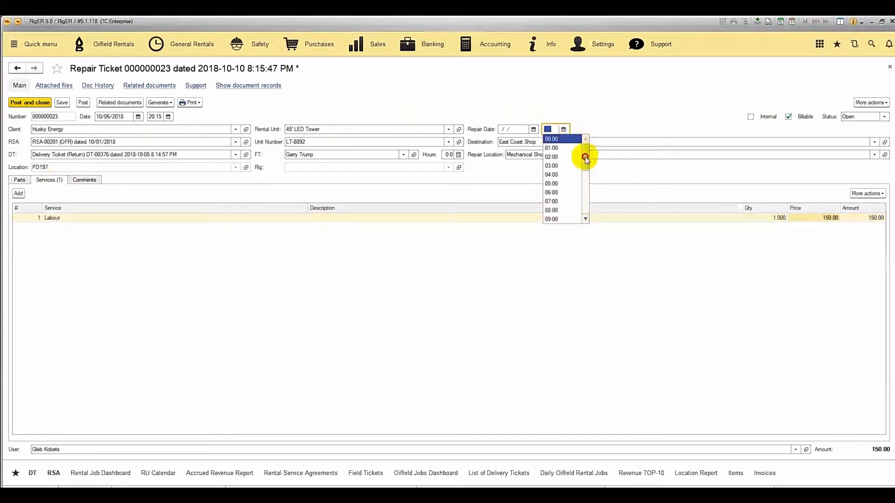
{"action": "left_click", "coordinate": [570, 219]}
{"action": "left_click", "coordinate": [533, 129]}
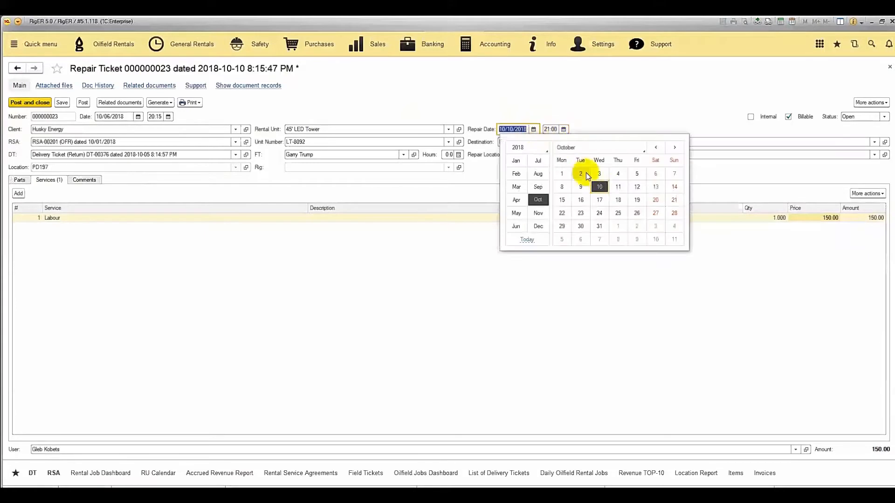
{"action": "left_click", "coordinate": [671, 175]}
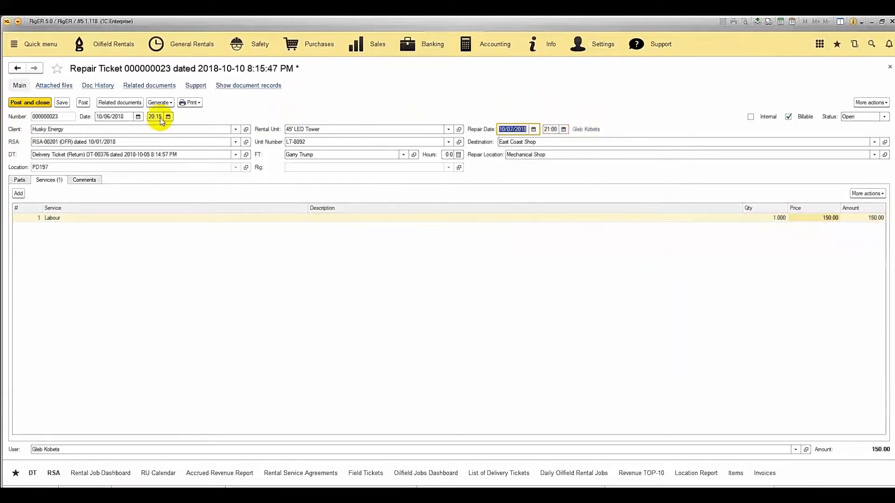
{"action": "left_click", "coordinate": [83, 103]}
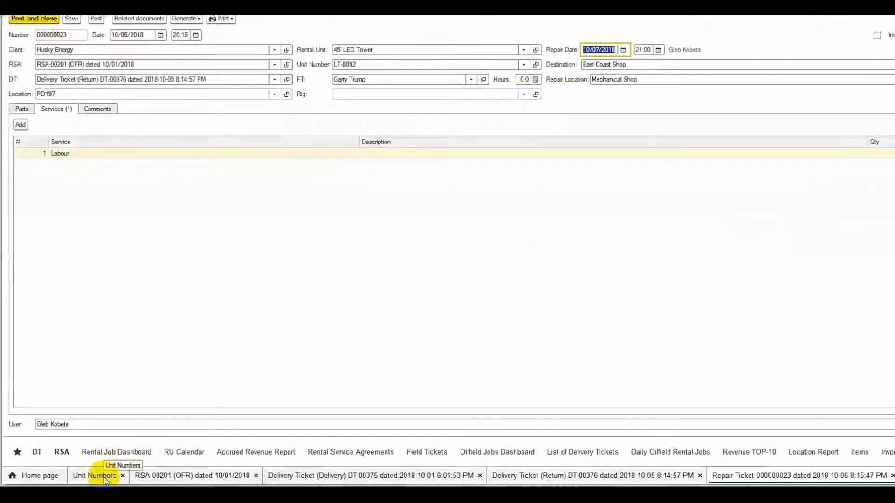
Step: Check the status of unit LT-8092 in Unit Numbers as of 10/05/2018, 10/06/2018 and 10/08/2018
{"action": "left_click", "coordinate": [104, 476]}
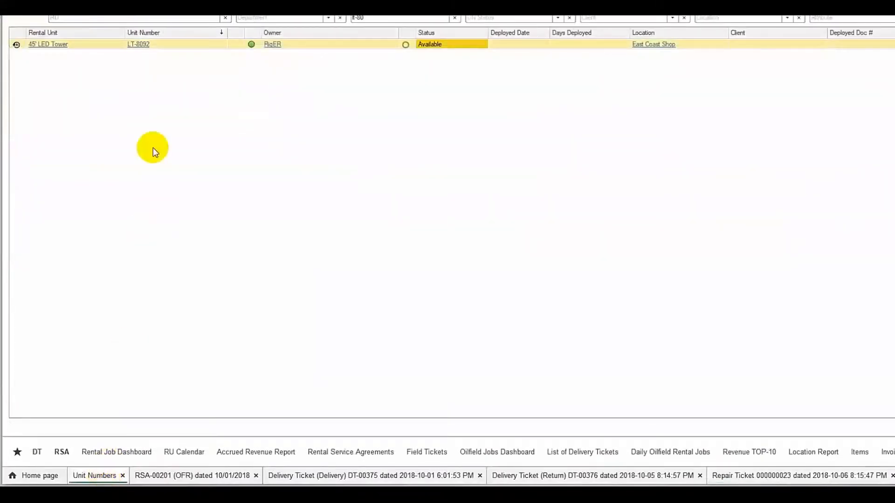
{"action": "left_click", "coordinate": [107, 45]}
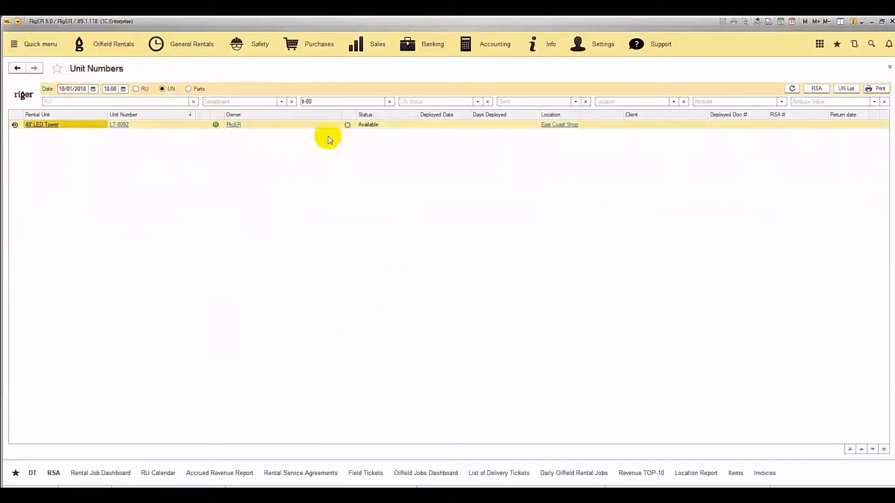
{"action": "left_click", "coordinate": [93, 89]}
{"action": "left_click", "coordinate": [196, 132]}
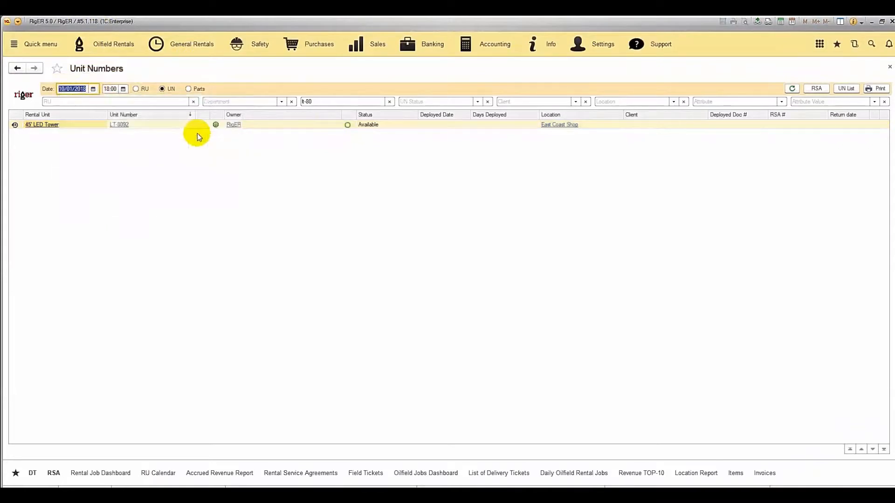
{"action": "left_click", "coordinate": [93, 89]}
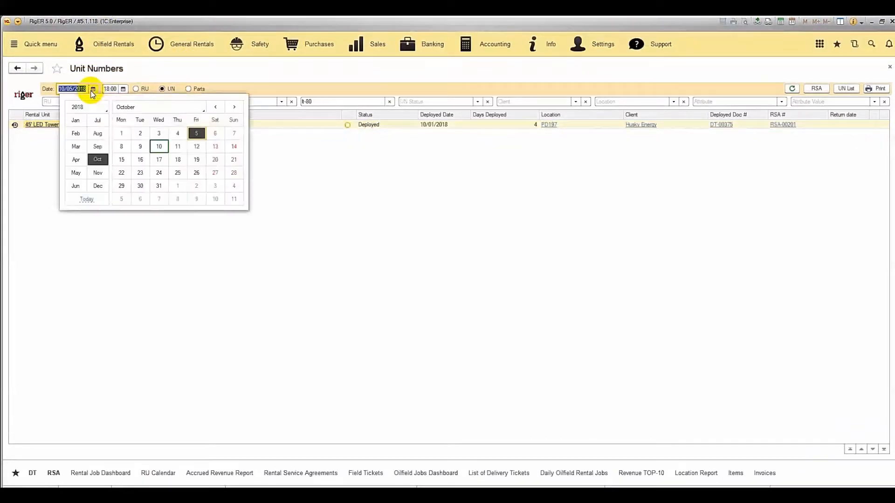
{"action": "left_click", "coordinate": [215, 133]}
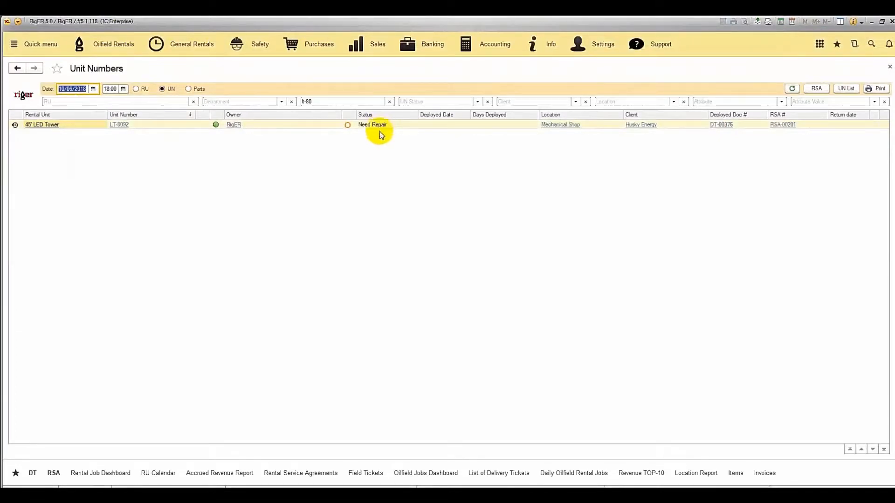
{"action": "left_click", "coordinate": [93, 90]}
{"action": "left_click", "coordinate": [121, 146]}
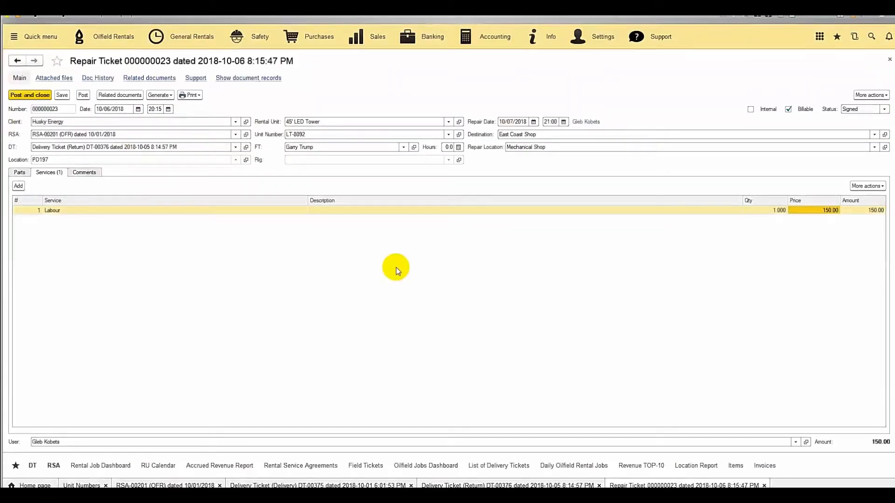
Step: Review the documents the repair ticket can generate, mark the ticket as Internal and clear Billable
{"action": "left_click", "coordinate": [160, 95]}
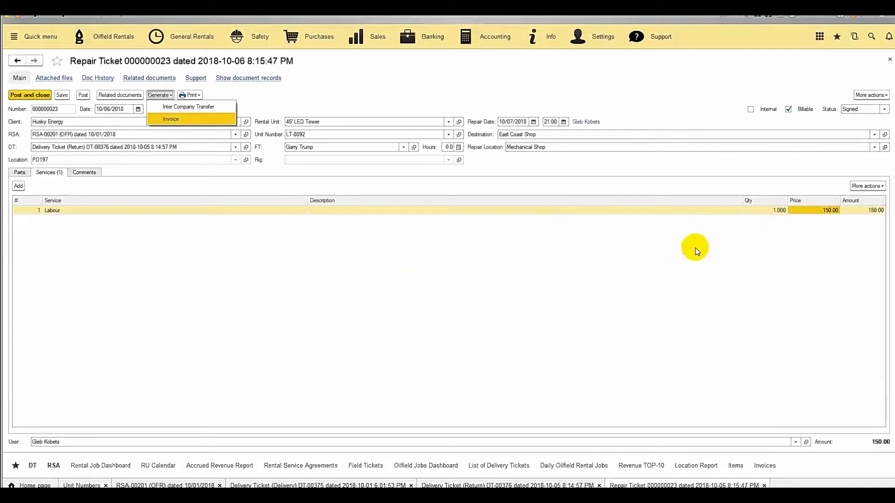
{"action": "left_click", "coordinate": [575, 243]}
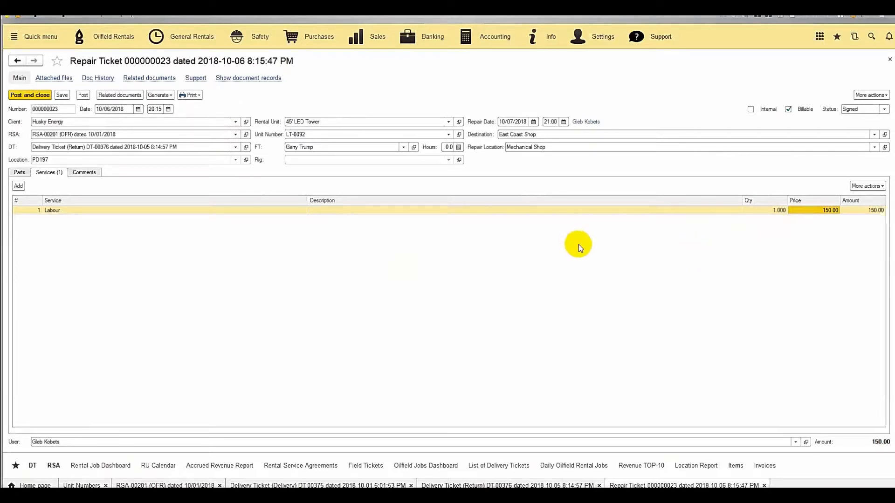
{"action": "left_click", "coordinate": [750, 110]}
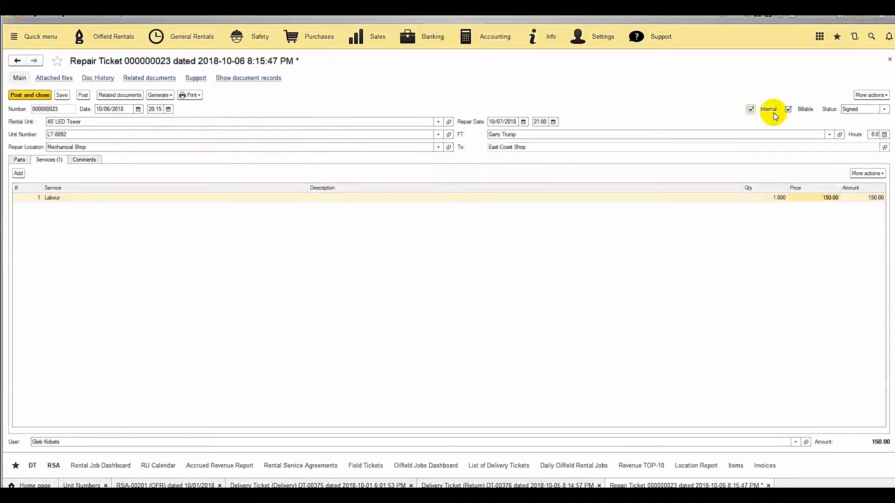
{"action": "left_click", "coordinate": [787, 110]}
Step: Open the Repair Tickets list among the oilfield rental repairs
{"action": "left_click", "coordinate": [113, 36]}
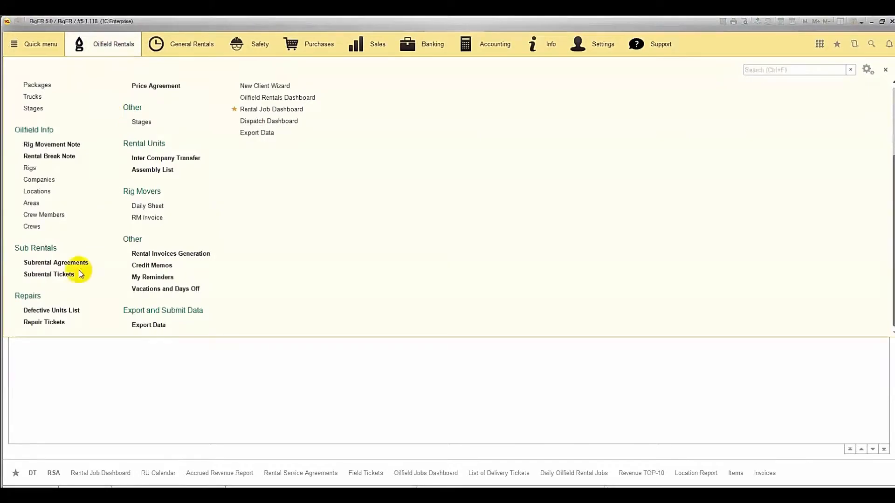
{"action": "left_click", "coordinate": [49, 324]}
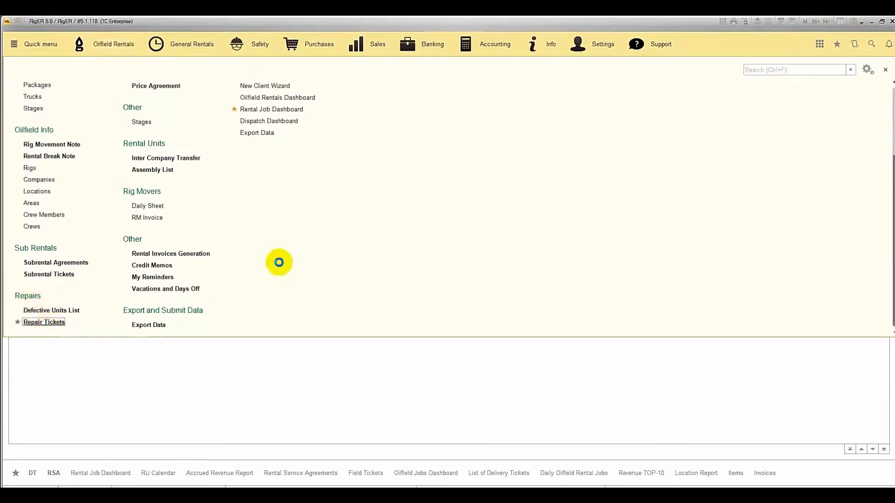
{"action": "left_click", "coordinate": [258, 326]}
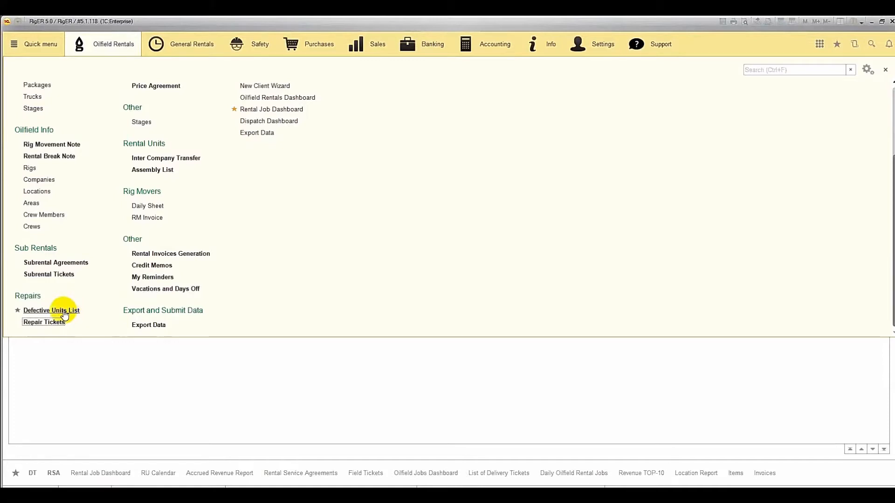
Step: Create a new document in the Defective Units List and set its date to 10/09/2018 at 07:00
{"action": "left_click", "coordinate": [65, 312]}
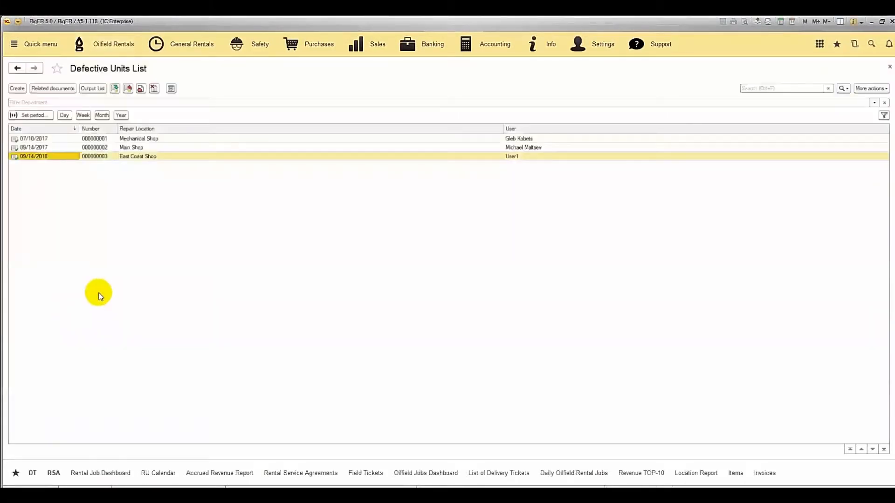
{"action": "left_click", "coordinate": [17, 89]}
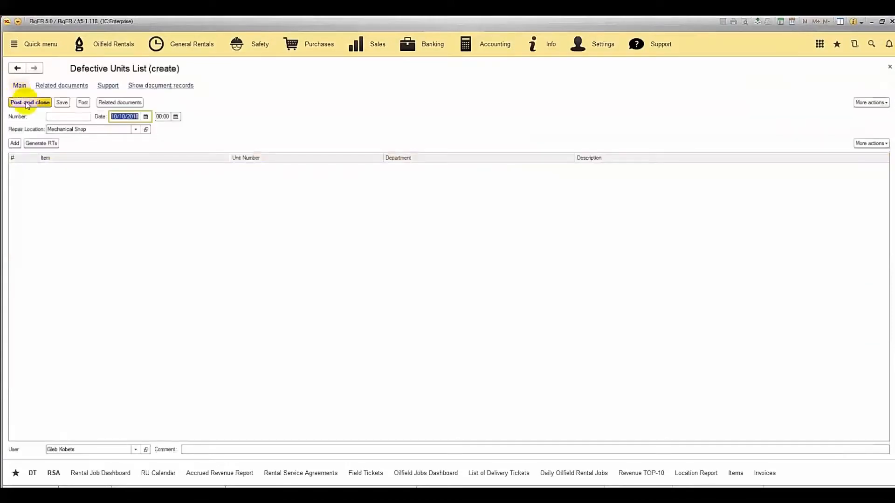
{"action": "left_click", "coordinate": [146, 117]}
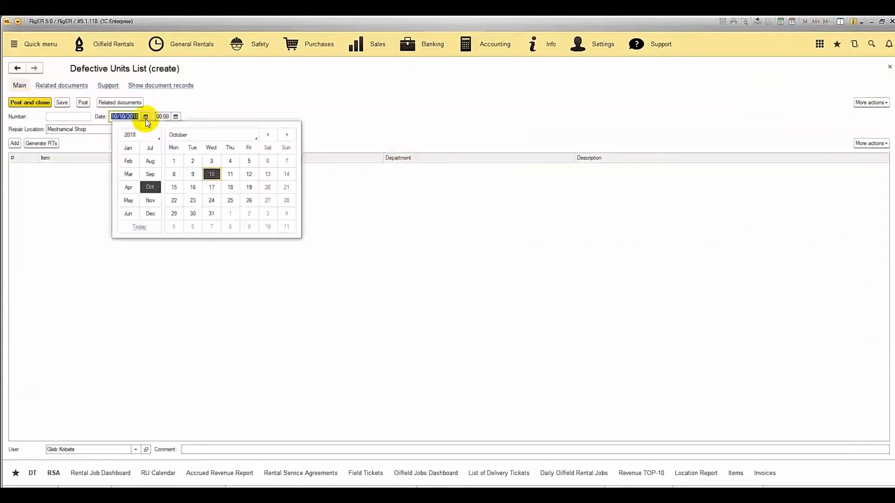
{"action": "left_click", "coordinate": [193, 174]}
{"action": "left_click", "coordinate": [176, 118]}
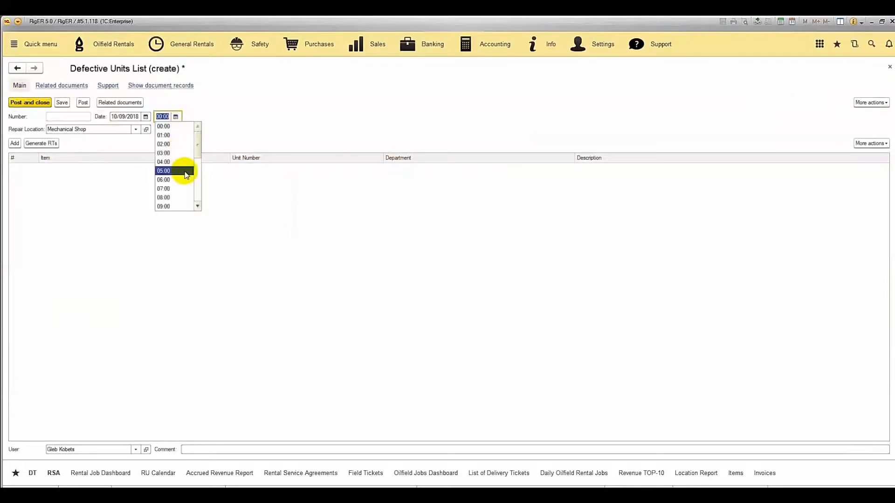
{"action": "left_click", "coordinate": [183, 189]}
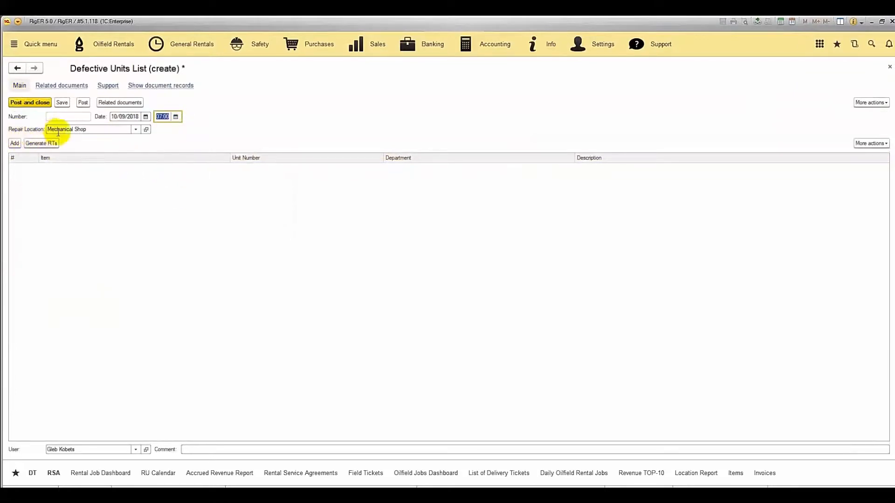
Step: Add the 45' LED Tower with unit number LT-8092 to the defective units, leaving its description empty
{"action": "left_click", "coordinate": [13, 144]}
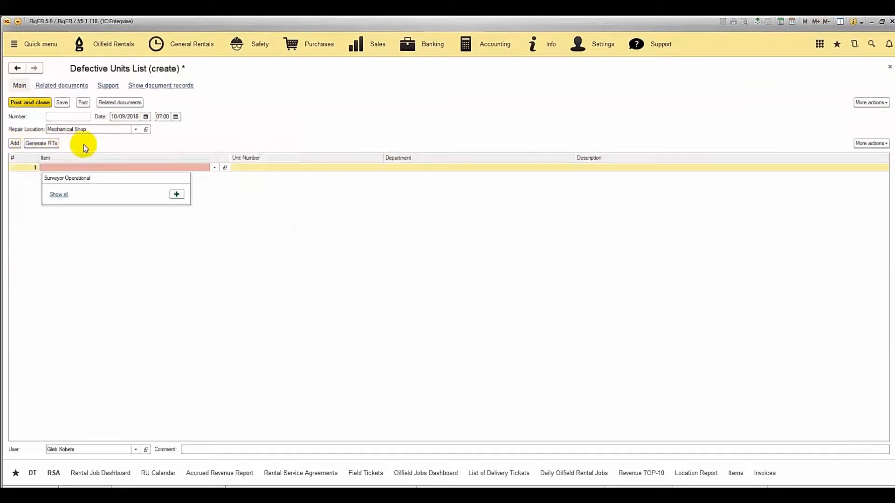
{"action": "type", "text": "45"}
{"action": "left_click", "coordinate": [84, 178]}
{"action": "type", "text": "lt"}
{"action": "left_click", "coordinate": [294, 179]}
{"action": "left_click", "coordinate": [585, 169]}
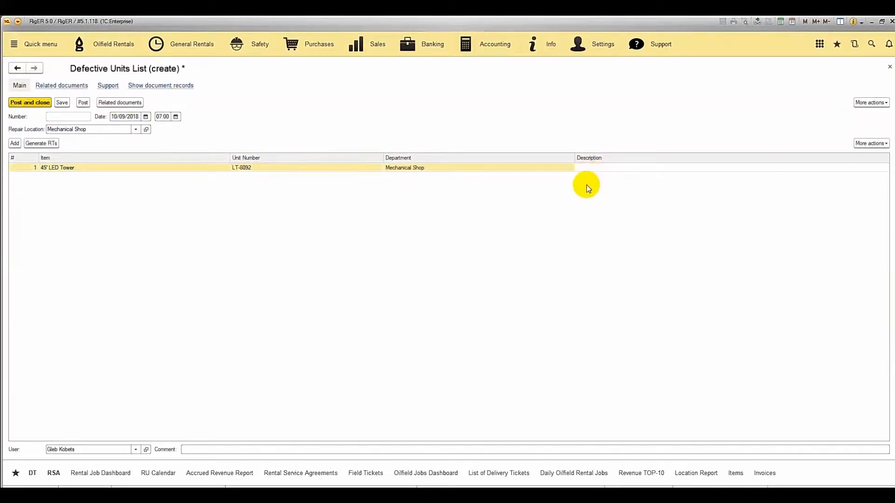
{"action": "left_click", "coordinate": [582, 186]}
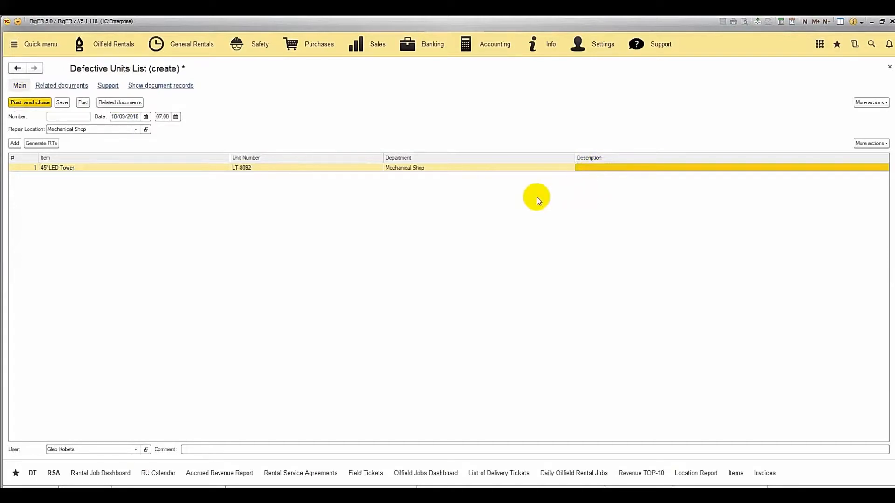
Step: Post the defective units list, generate its repair ticket and open that ticket for the 45' LED Tower
{"action": "left_click", "coordinate": [83, 103]}
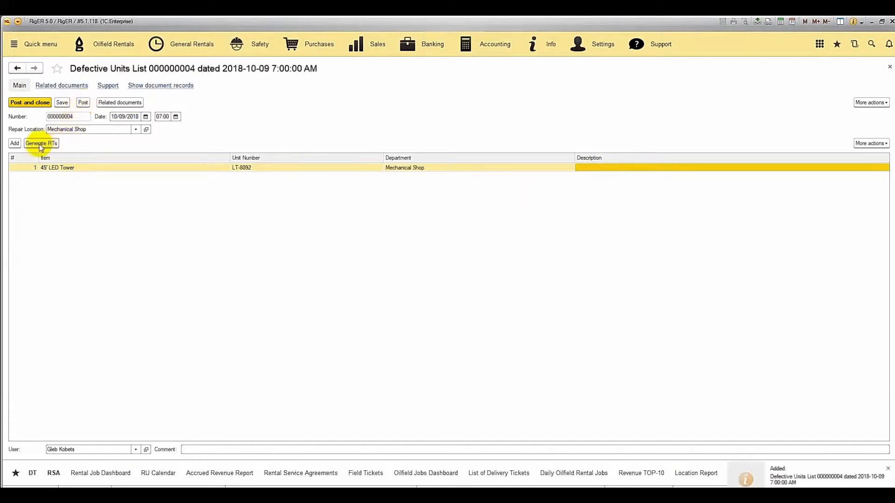
{"action": "left_click", "coordinate": [53, 144]}
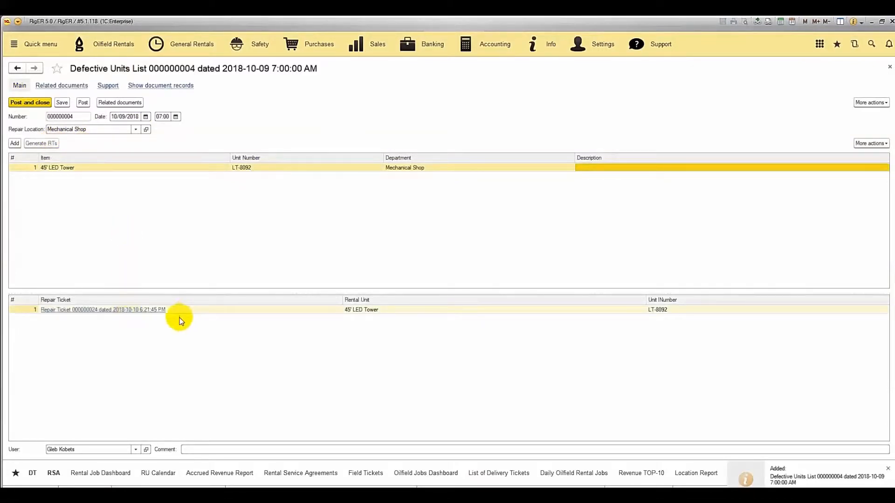
{"action": "left_click", "coordinate": [108, 310]}
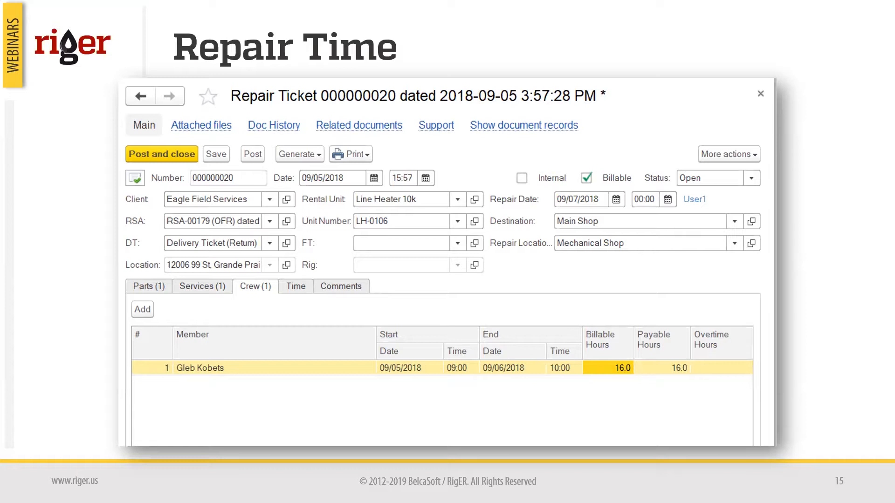
{"action": "key", "text": "Right"}
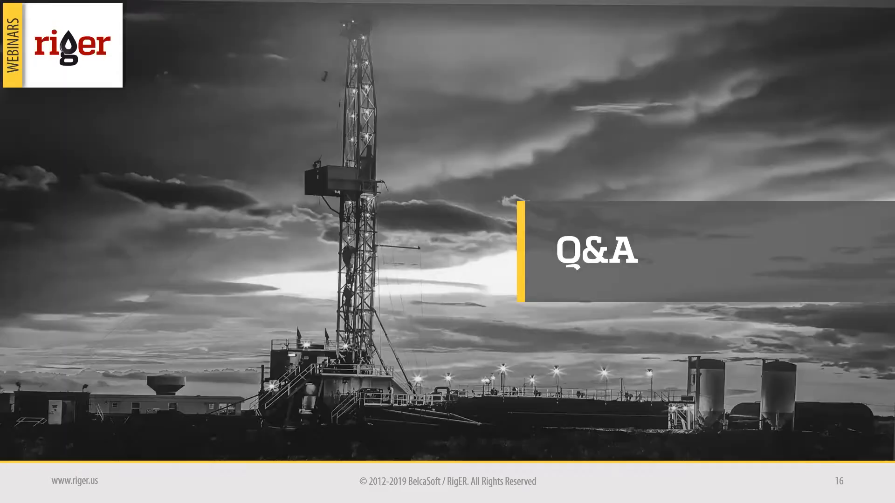